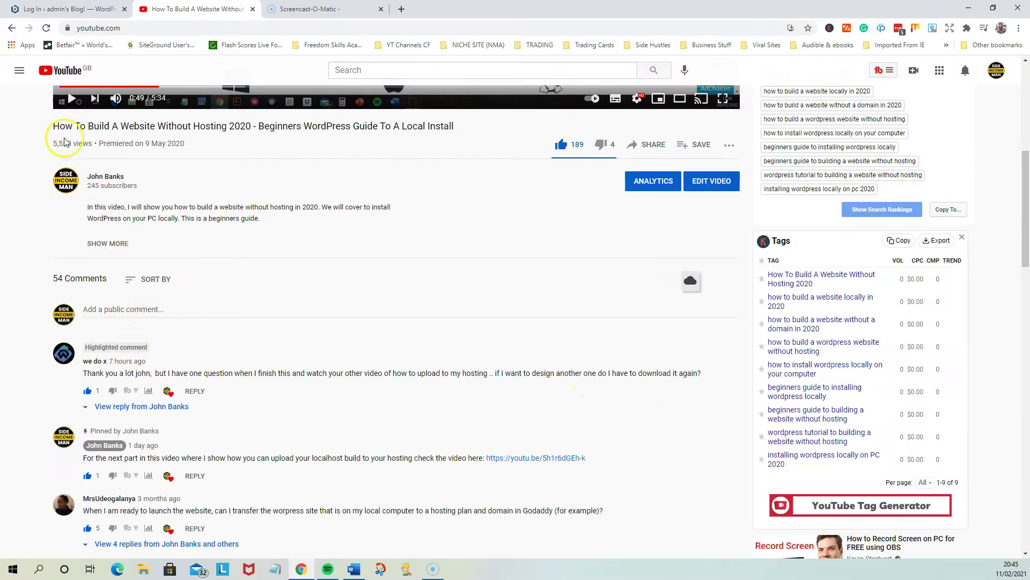
{"action": "scroll", "coordinate": [80, 195], "scroll_direction": "up", "scroll_amount": 1}
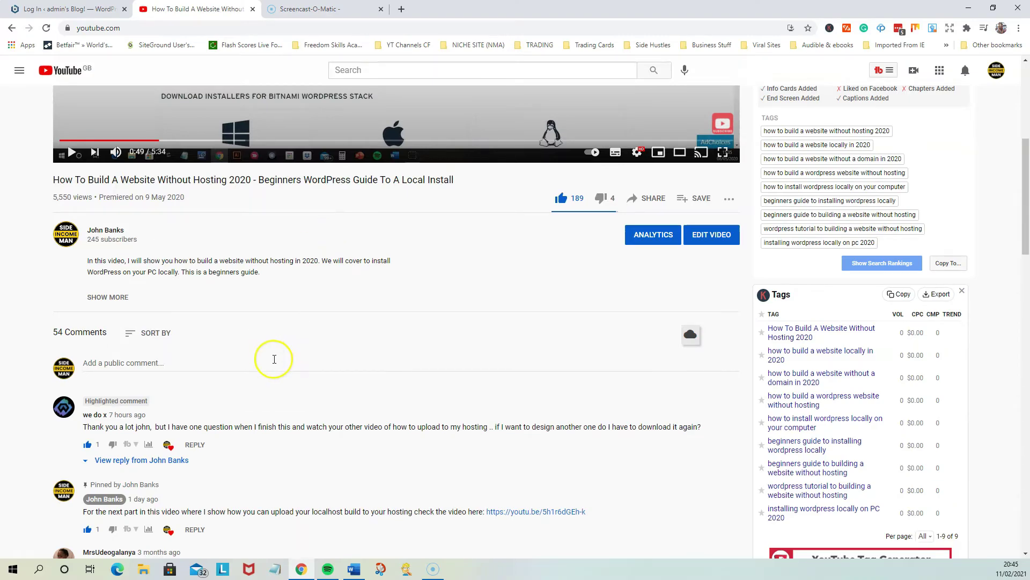
{"action": "scroll", "coordinate": [272, 359], "scroll_direction": "down", "scroll_amount": 2}
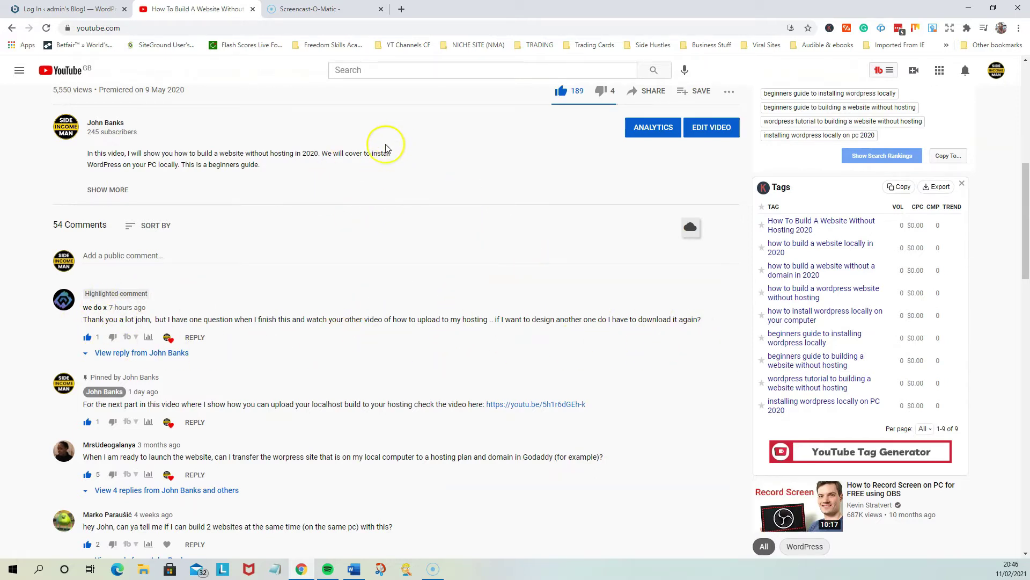
{"action": "scroll", "coordinate": [389, 236], "scroll_direction": "up", "scroll_amount": 2}
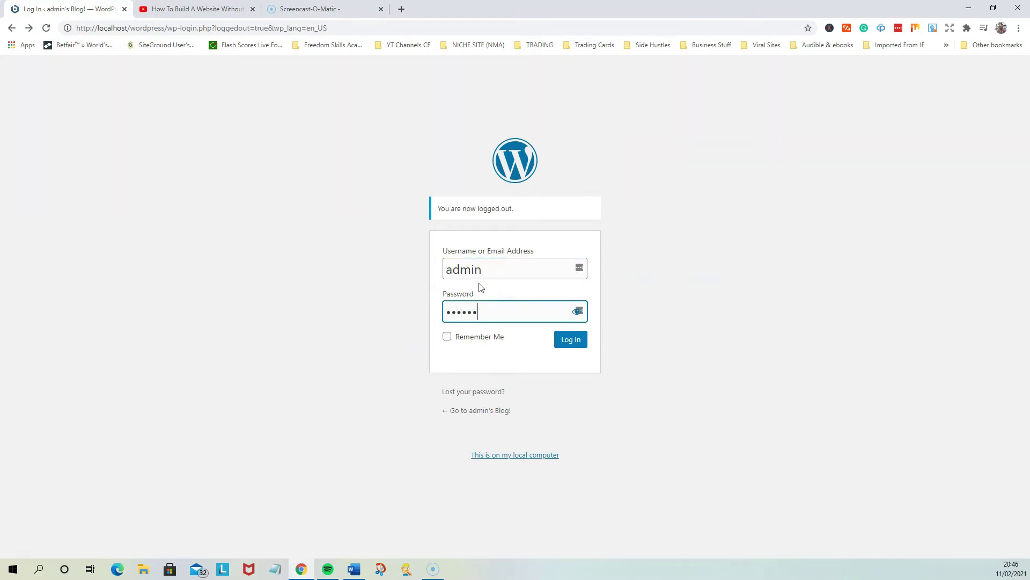
Step: Log in to the local WordPress site as admin and open its public front page
{"action": "key", "text": "Return"}
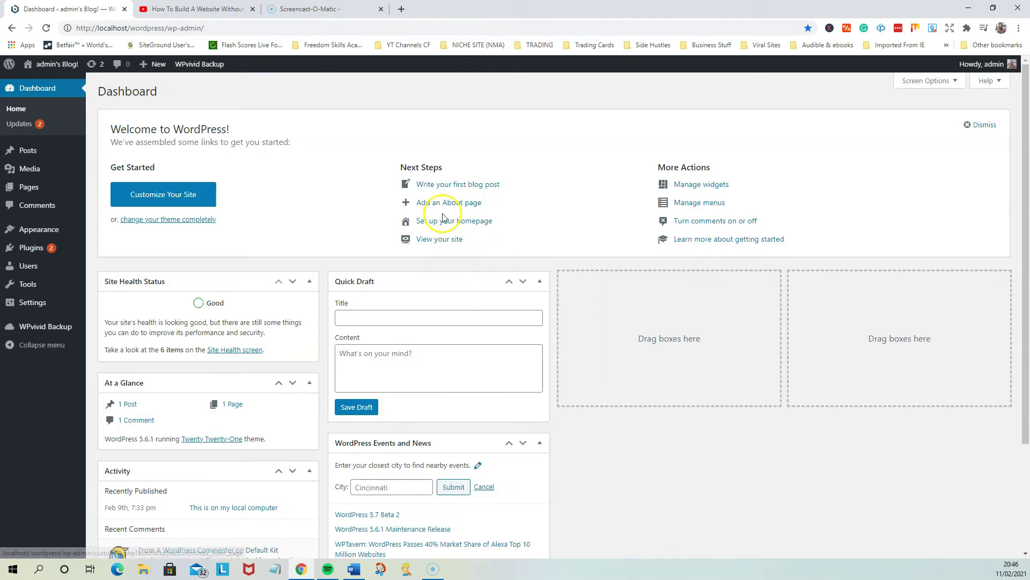
{"action": "left_click", "coordinate": [928, 138]}
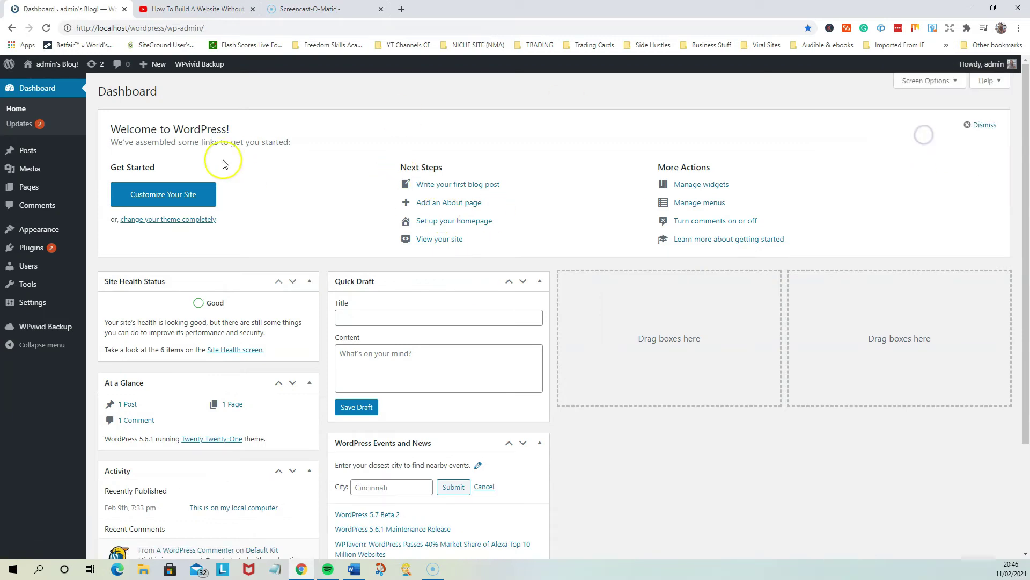
{"action": "left_click", "coordinate": [41, 80]}
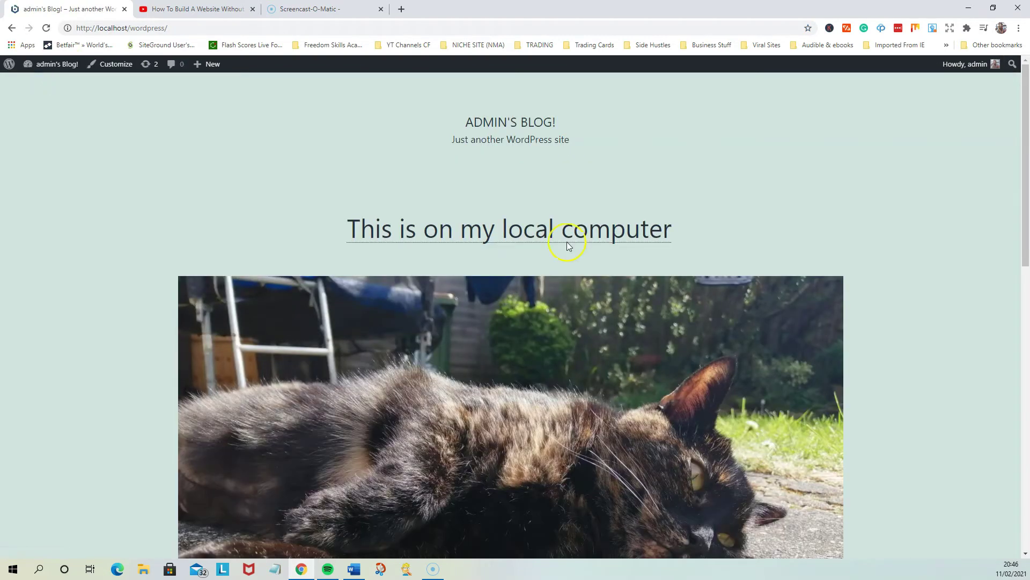
Step: Look over the content of the local site's front page, including the "This is on my local computer" post and its photo
{"action": "scroll", "coordinate": [436, 374], "scroll_direction": "down", "scroll_amount": 5}
{"action": "scroll", "coordinate": [436, 374], "scroll_direction": "down", "scroll_amount": 3}
{"action": "scroll", "coordinate": [474, 322], "scroll_direction": "up", "scroll_amount": 6}
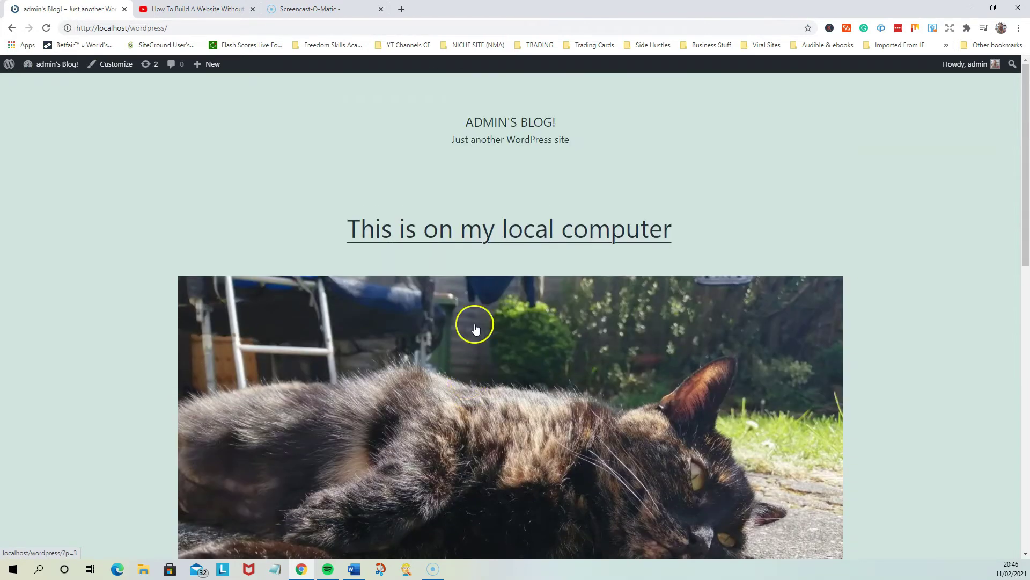
{"action": "scroll", "coordinate": [223, 161], "scroll_direction": "down", "scroll_amount": 8}
{"action": "scroll", "coordinate": [444, 315], "scroll_direction": "up", "scroll_amount": 4}
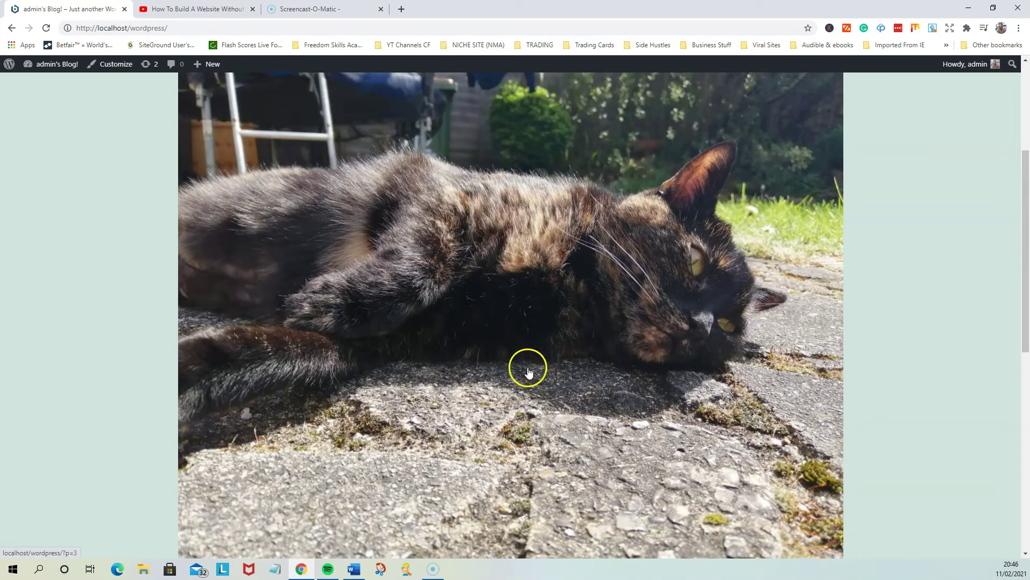
{"action": "scroll", "coordinate": [578, 385], "scroll_direction": "up", "scroll_amount": 4}
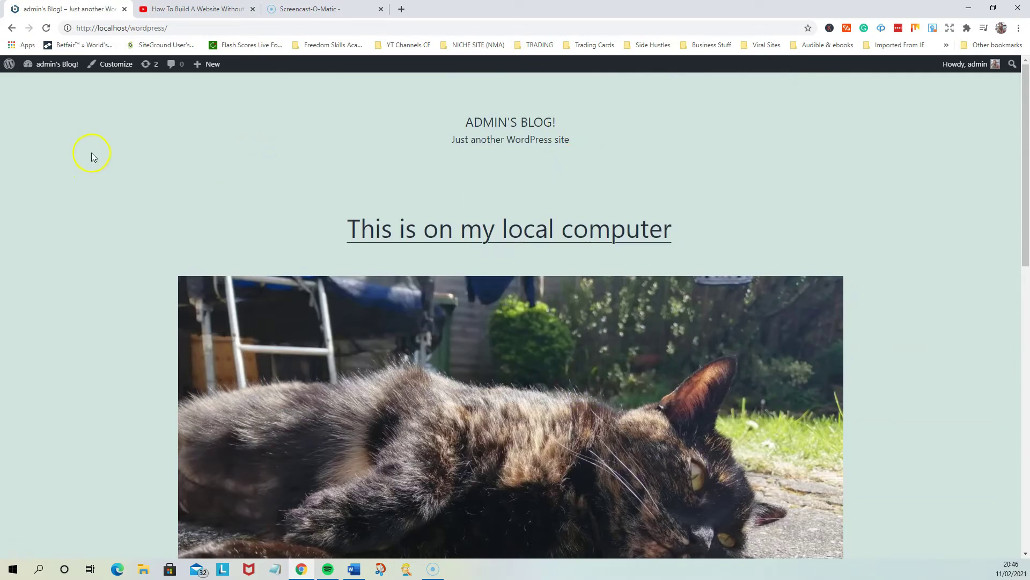
{"action": "scroll", "coordinate": [369, 295], "scroll_direction": "down", "scroll_amount": 1}
{"action": "scroll", "coordinate": [368, 295], "scroll_direction": "down", "scroll_amount": 4}
{"action": "scroll", "coordinate": [466, 324], "scroll_direction": "up", "scroll_amount": 5}
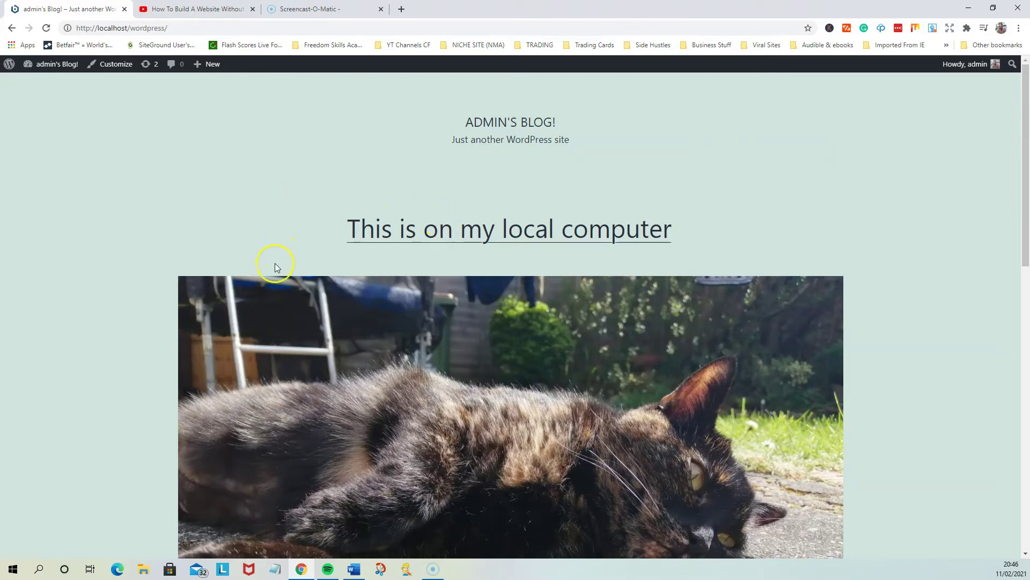
Step: Return to the WordPress dashboard and search for "WP Reset" among the plugins available to add
{"action": "mouse_move", "coordinate": [48, 65]}
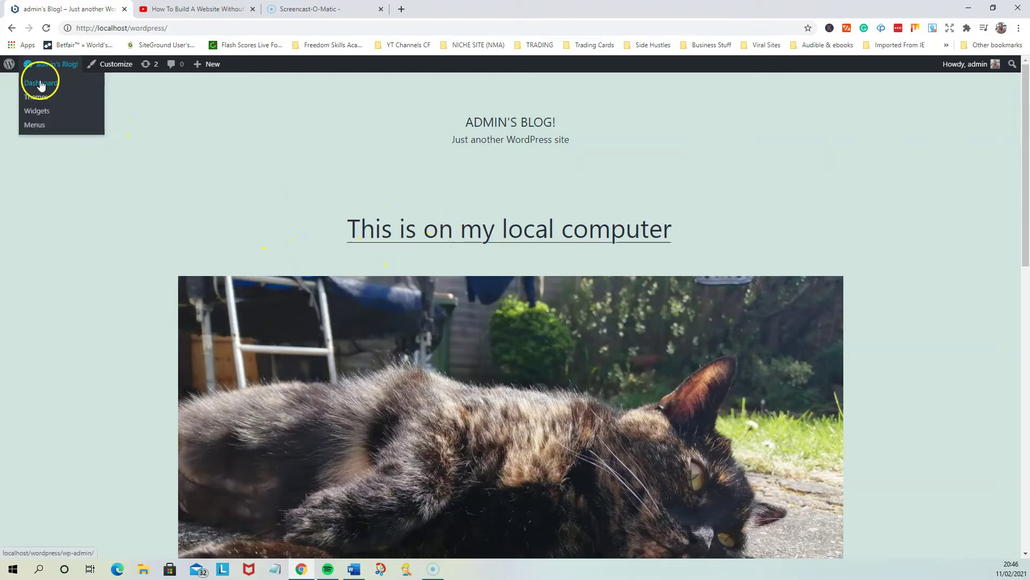
{"action": "left_click", "coordinate": [39, 86]}
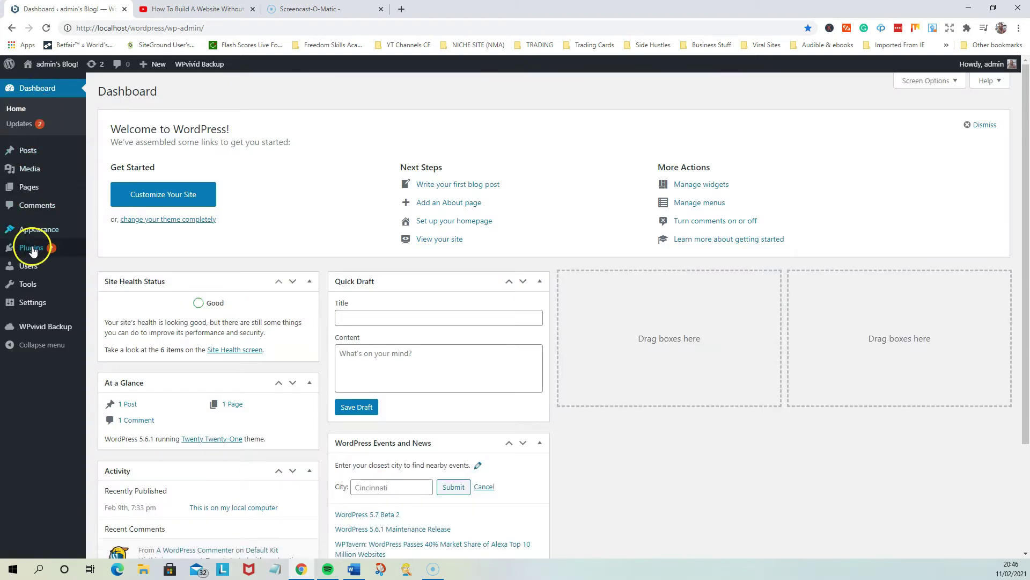
{"action": "mouse_move", "coordinate": [31, 247]}
{"action": "left_click", "coordinate": [108, 266]}
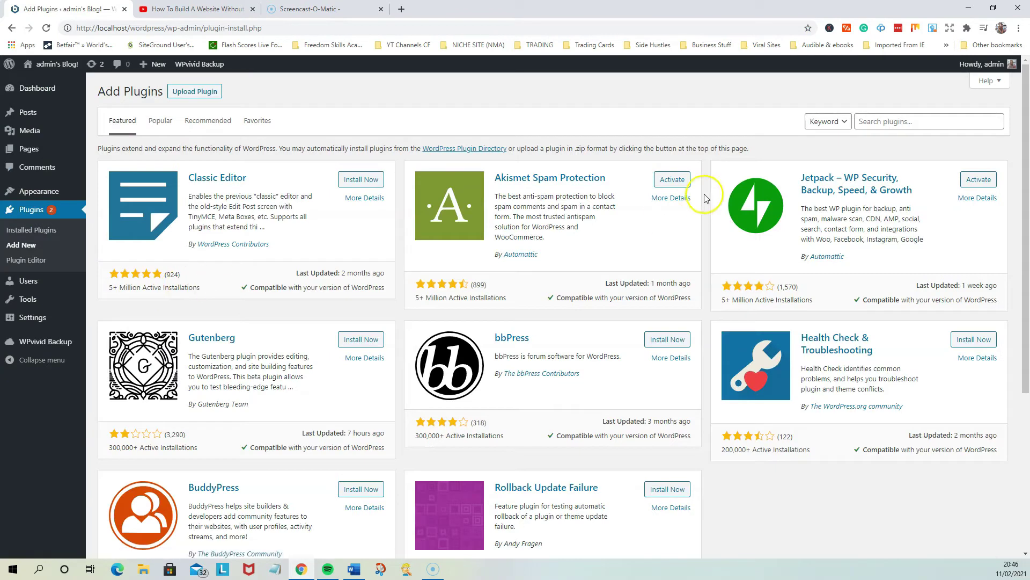
{"action": "left_click", "coordinate": [868, 123]}
{"action": "type", "text": "WP Reset"}
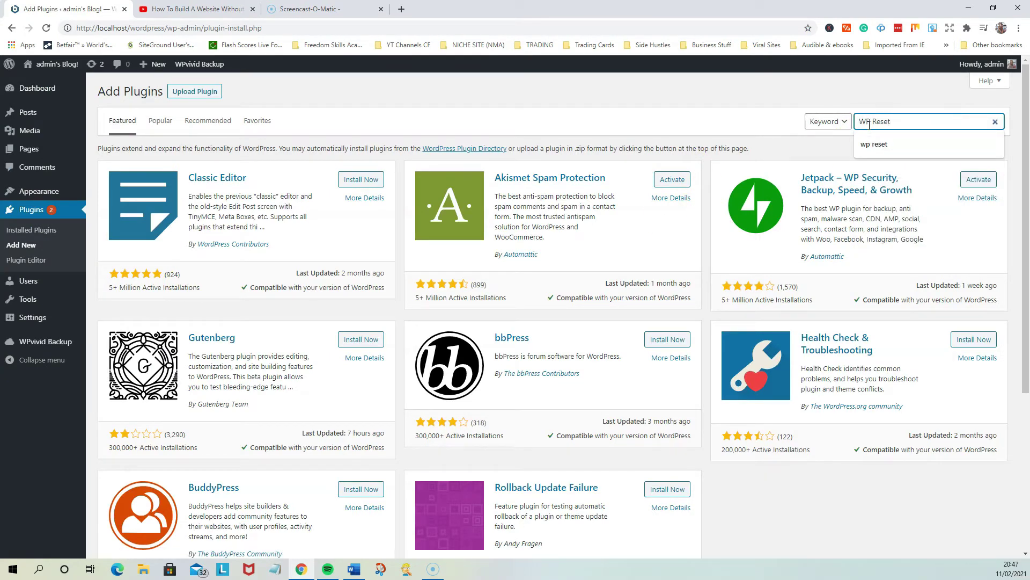
{"action": "key", "text": "Return"}
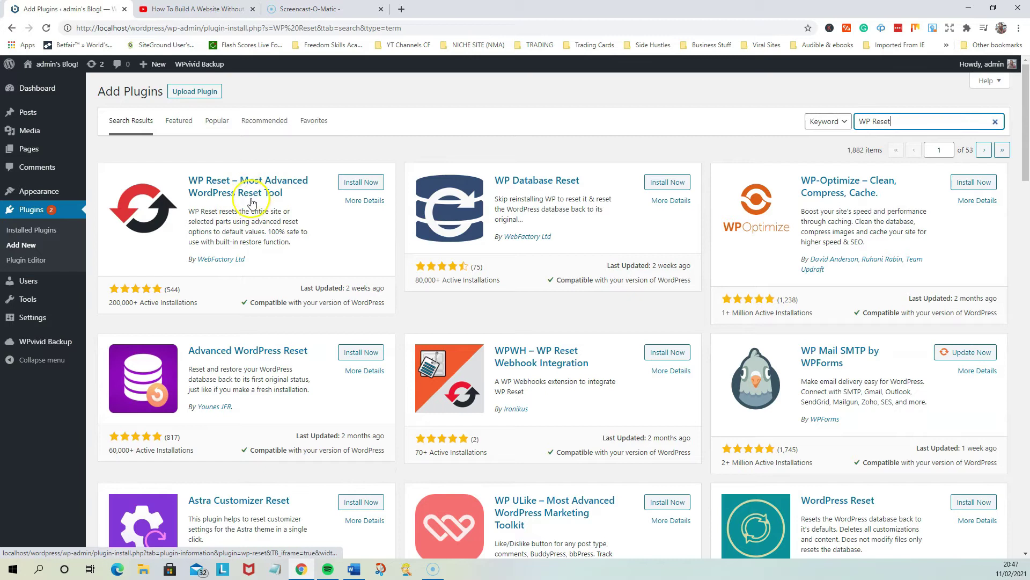
Step: Install and activate the "WP Reset – Most Advanced WordPress Reset Tool" plugin, and dismiss its welcome notice
{"action": "left_click", "coordinate": [362, 183]}
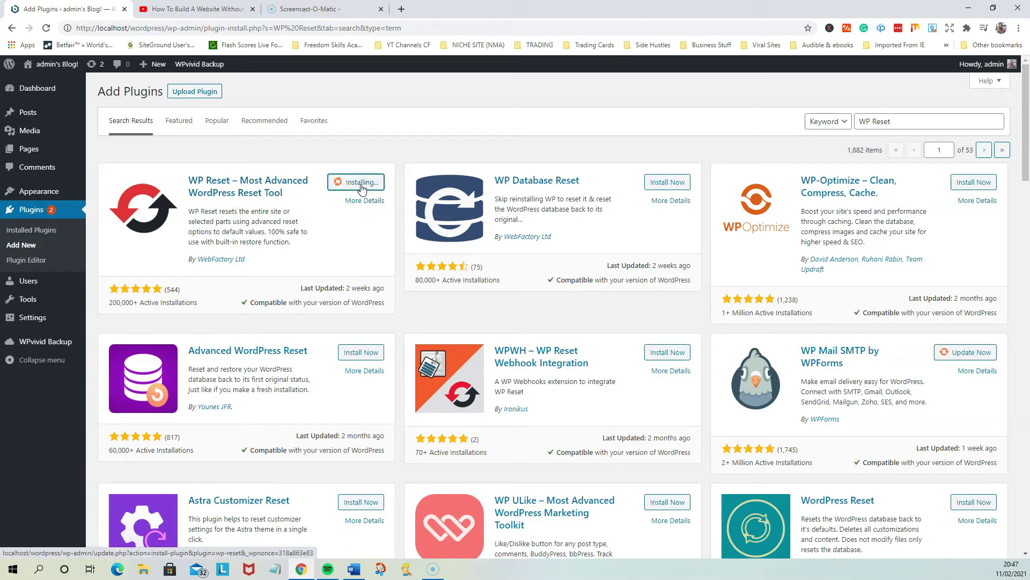
{"action": "left_click", "coordinate": [362, 185]}
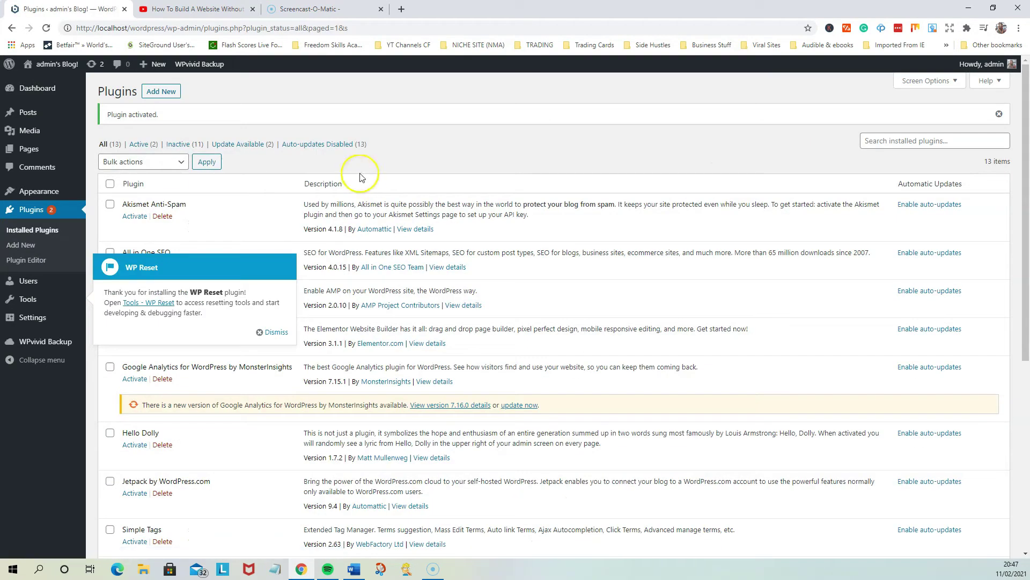
{"action": "left_click", "coordinate": [275, 332]}
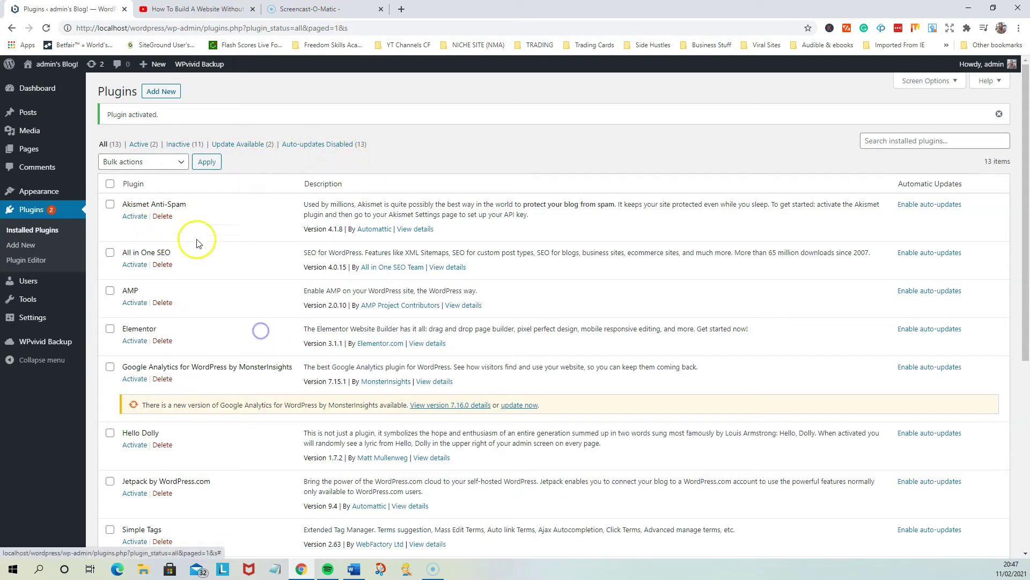
Step: Open the WP Reset tools from the installed plugins list and review what each reset type deletes, down to the Site Reset section
{"action": "scroll", "coordinate": [160, 289], "scroll_direction": "down", "scroll_amount": 6}
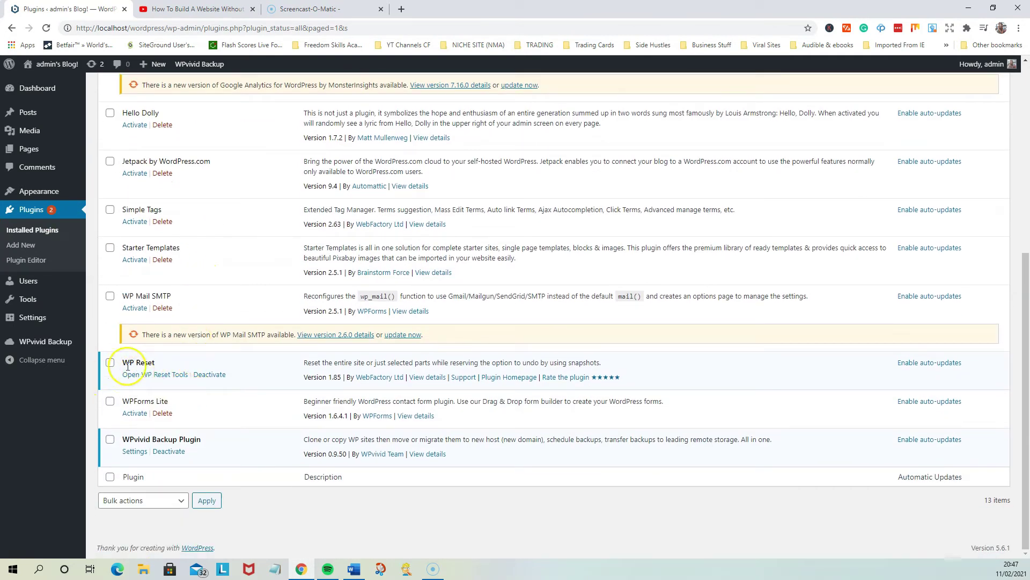
{"action": "left_click", "coordinate": [155, 376]}
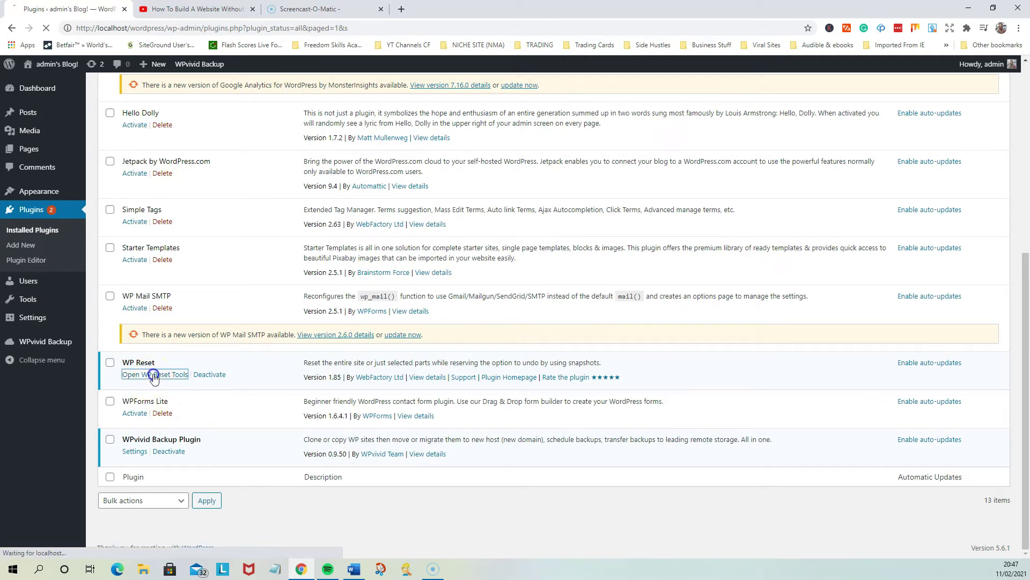
{"action": "scroll", "coordinate": [739, 307], "scroll_direction": "down", "scroll_amount": 8}
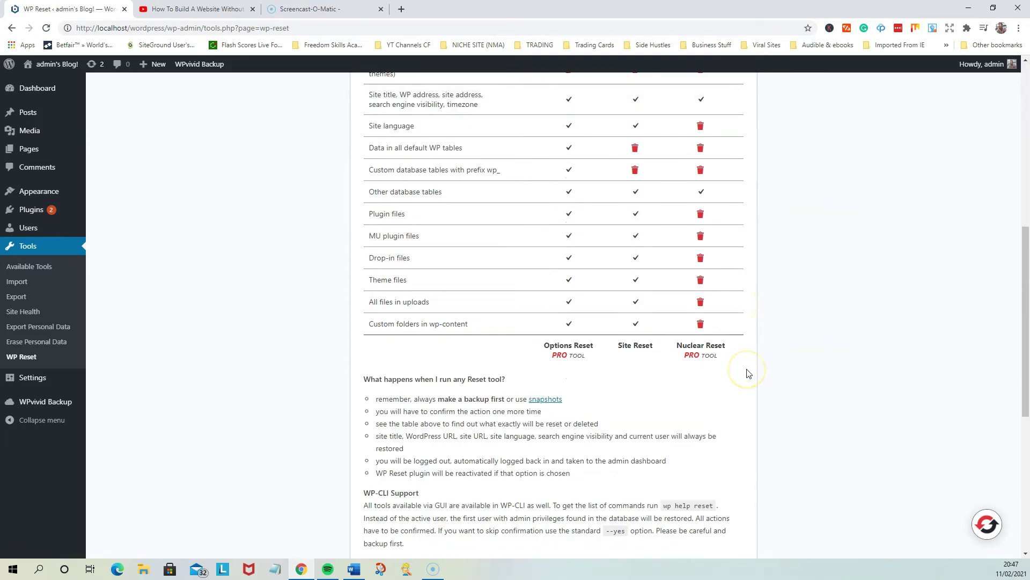
{"action": "scroll", "coordinate": [748, 373], "scroll_direction": "up", "scroll_amount": 7}
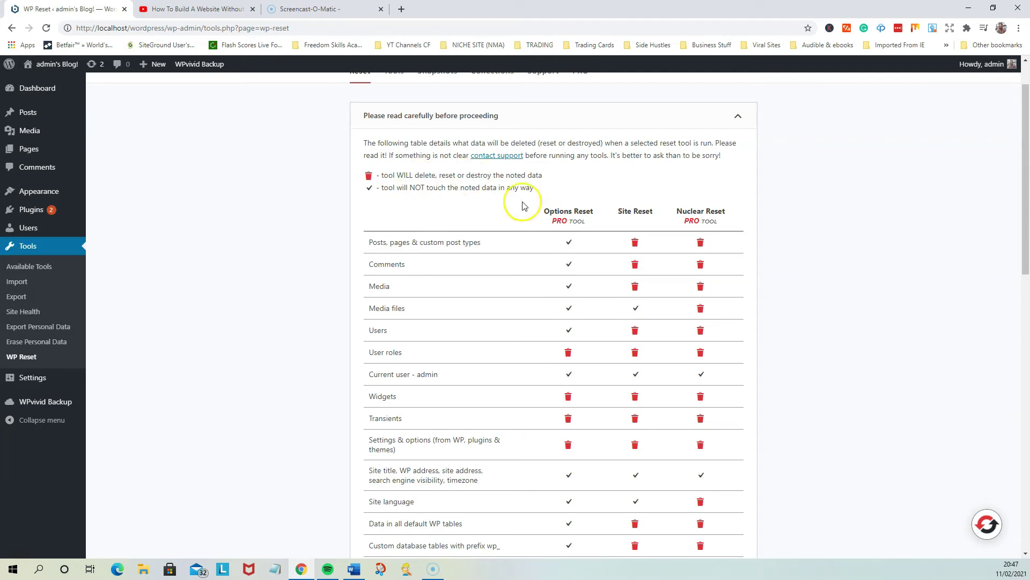
{"action": "scroll", "coordinate": [528, 258], "scroll_direction": "down", "scroll_amount": 5}
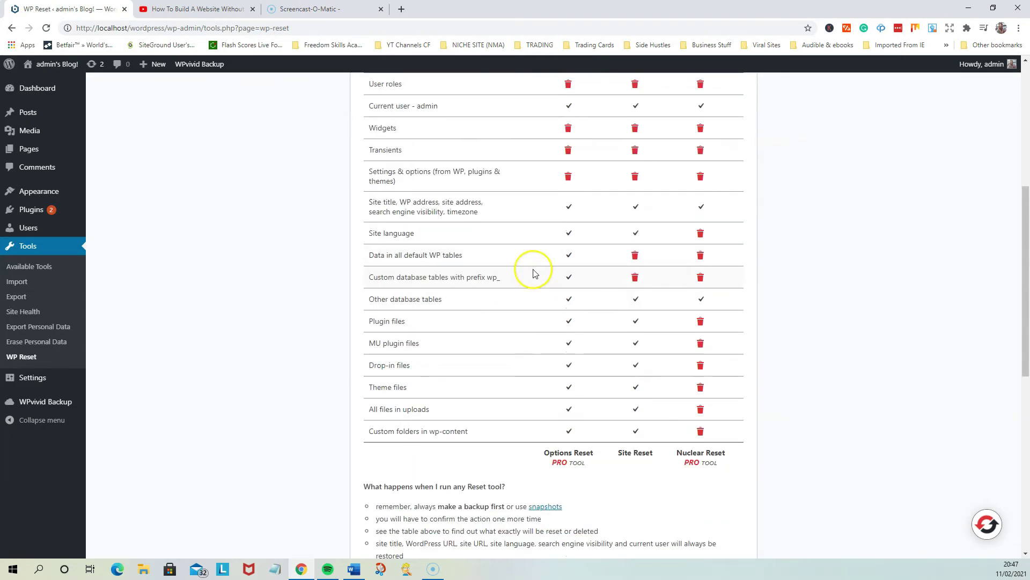
{"action": "scroll", "coordinate": [533, 272], "scroll_direction": "down", "scroll_amount": 4}
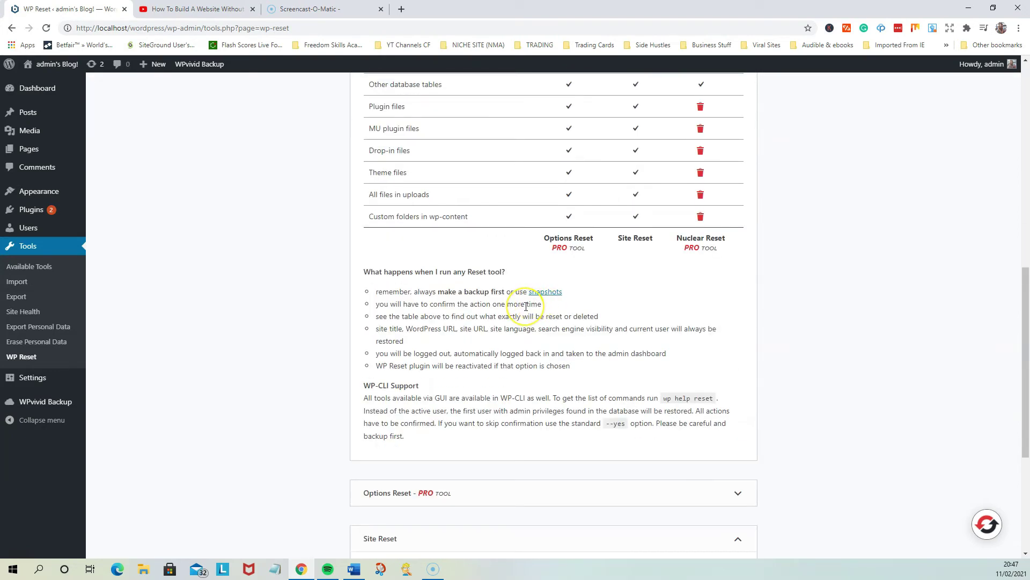
{"action": "scroll", "coordinate": [528, 290], "scroll_direction": "down", "scroll_amount": 3}
{"action": "scroll", "coordinate": [524, 314], "scroll_direction": "down", "scroll_amount": 2}
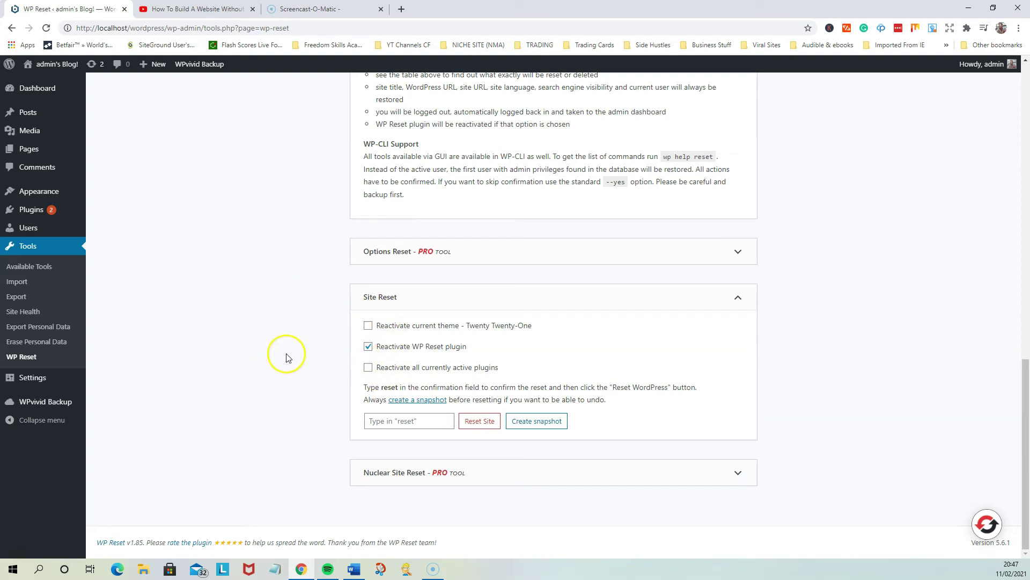
Step: Run Site Reset by entering "reset" as the confirmation word and confirming the WordPress reset
{"action": "left_click", "coordinate": [407, 424]}
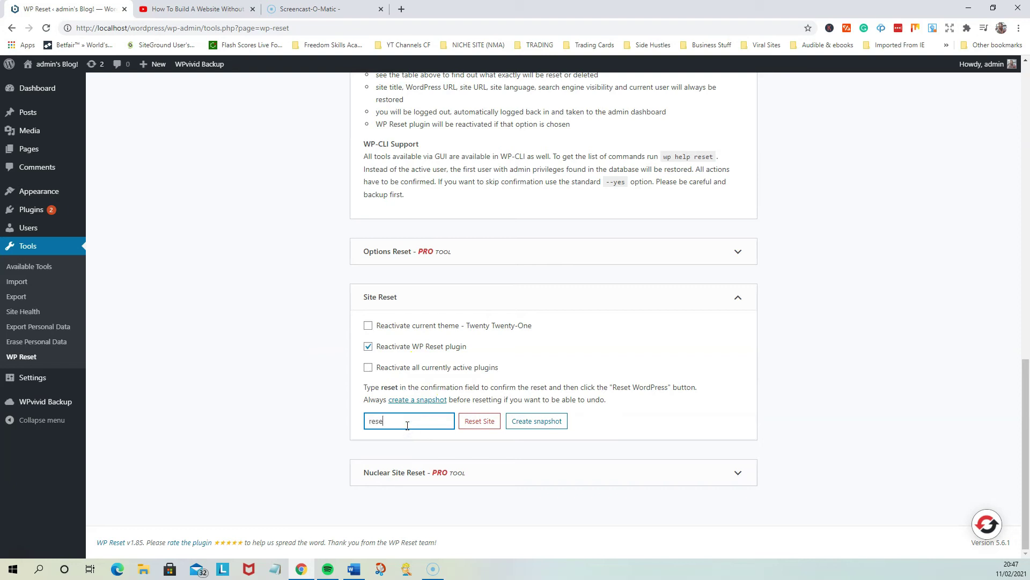
{"action": "left_click", "coordinate": [477, 422]}
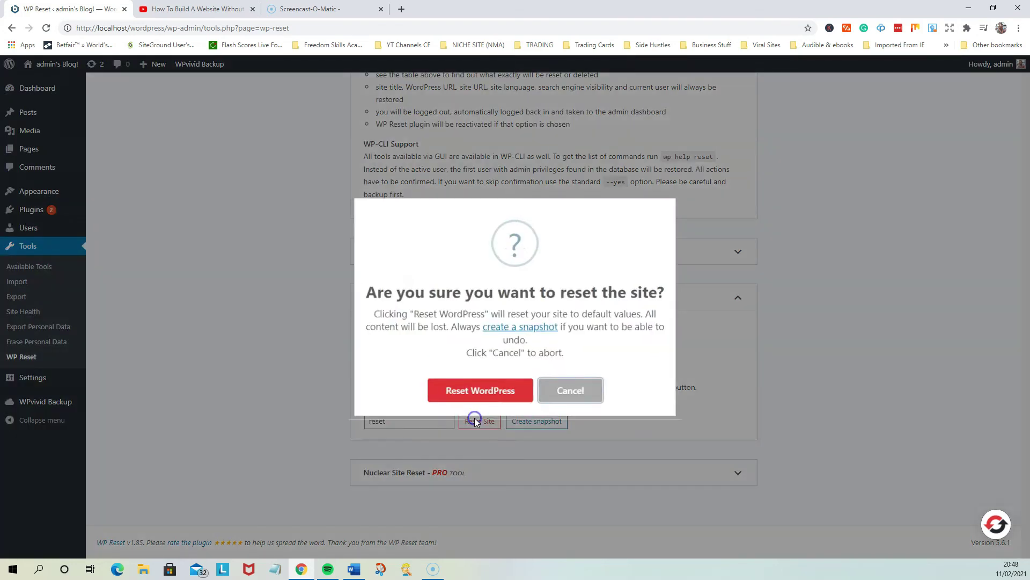
{"action": "left_click", "coordinate": [469, 391]}
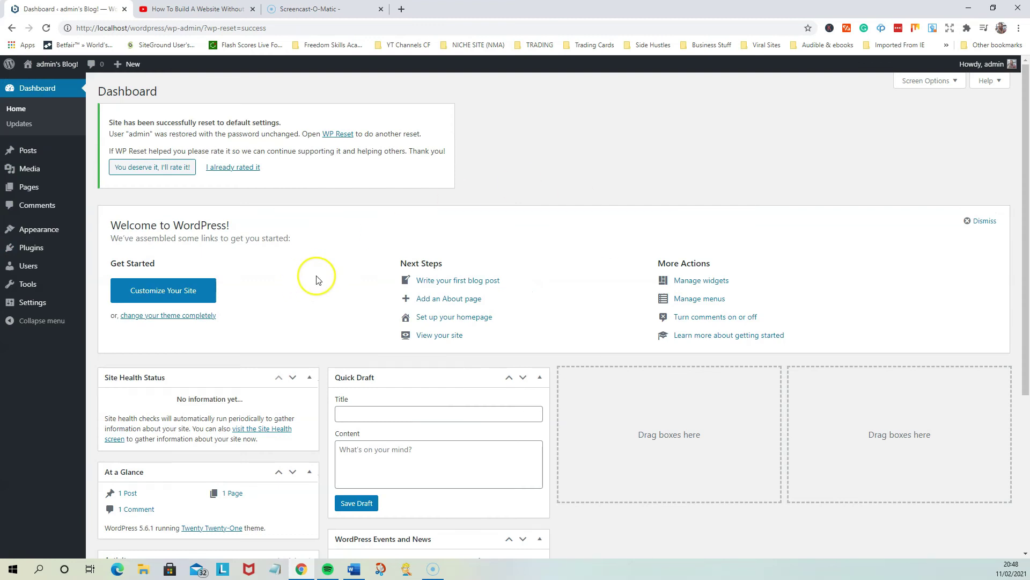
Step: Look over the reset dashboard, and visit the site's front page to check its content after the reset
{"action": "scroll", "coordinate": [322, 295], "scroll_direction": "down", "scroll_amount": 4}
{"action": "scroll", "coordinate": [380, 325], "scroll_direction": "up", "scroll_amount": 4}
{"action": "mouse_move", "coordinate": [53, 65]}
{"action": "left_click", "coordinate": [41, 84]}
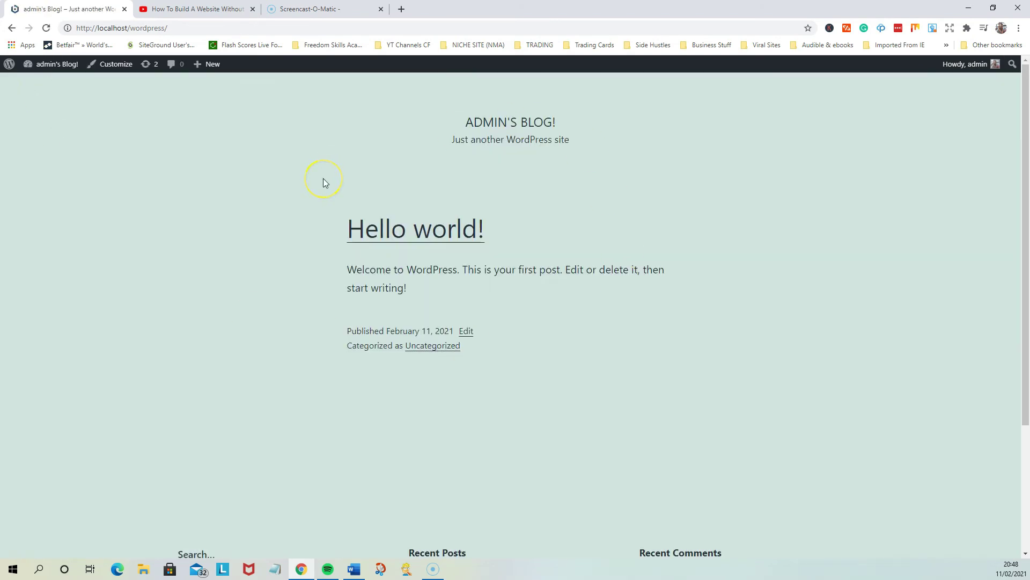
{"action": "scroll", "coordinate": [607, 348], "scroll_direction": "down", "scroll_amount": 3}
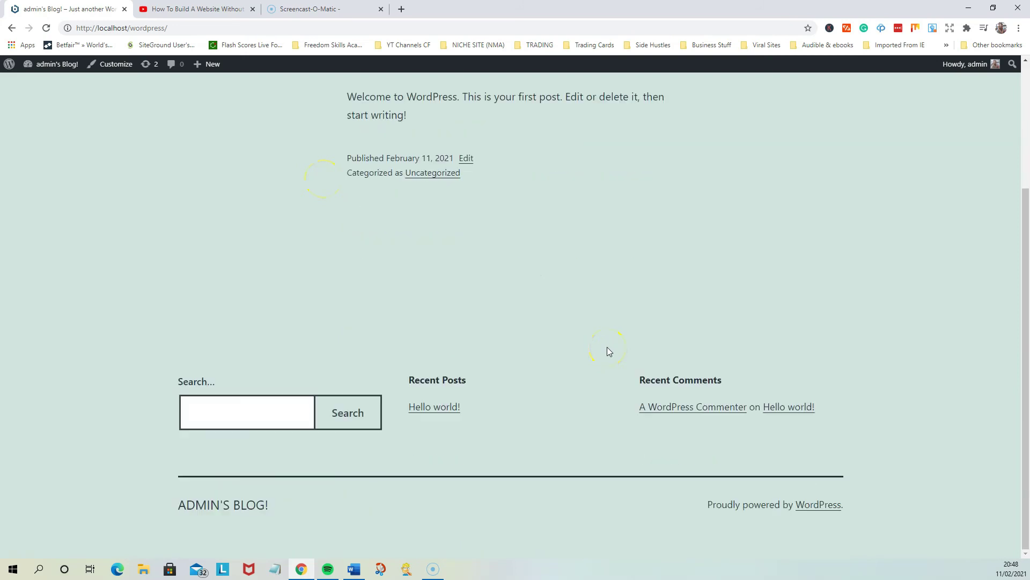
{"action": "scroll", "coordinate": [605, 348], "scroll_direction": "up", "scroll_amount": 3}
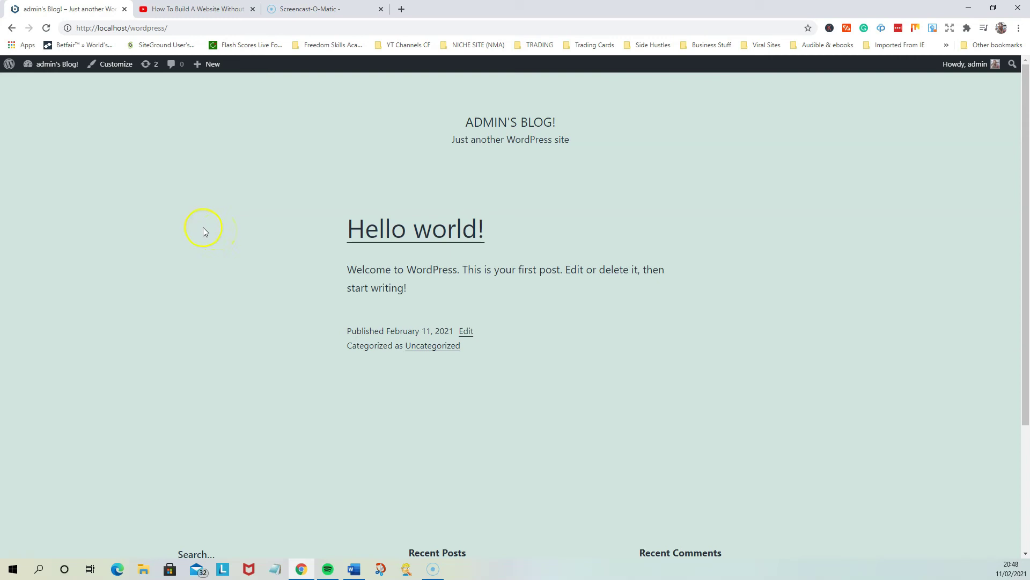
Step: Go back to the dashboard, open the installed plugins list and locate the WP Reset plugin
{"action": "mouse_move", "coordinate": [54, 64]}
{"action": "left_click", "coordinate": [50, 84]}
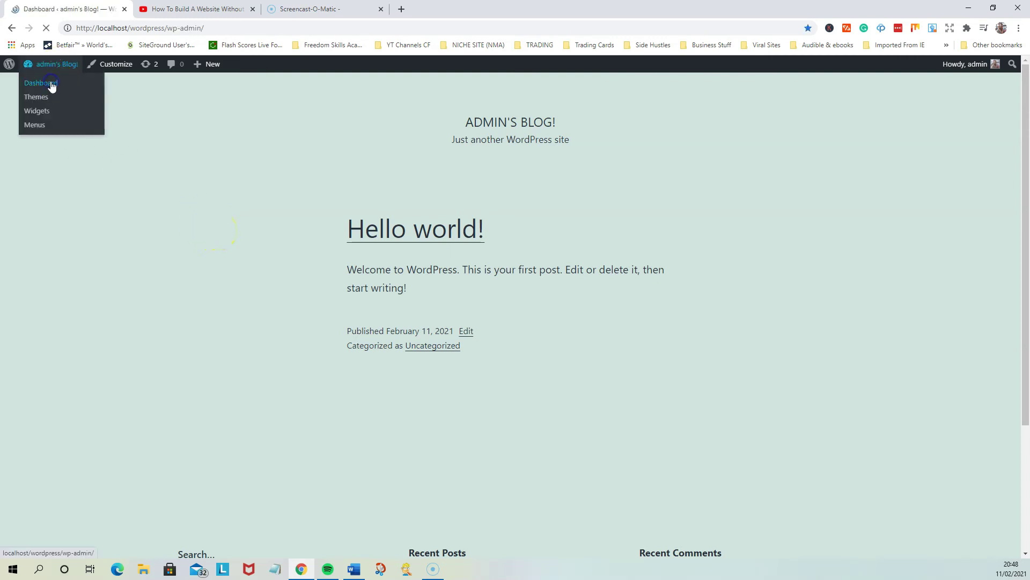
{"action": "mouse_move", "coordinate": [32, 248]}
{"action": "left_click", "coordinate": [96, 253]}
{"action": "scroll", "coordinate": [203, 368], "scroll_direction": "down", "scroll_amount": 3}
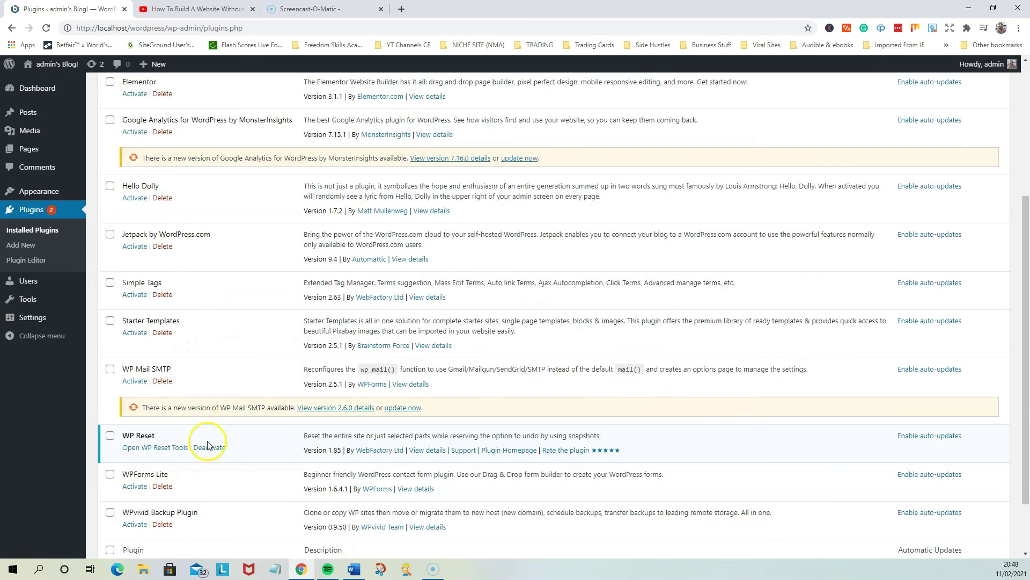
{"action": "scroll", "coordinate": [208, 445], "scroll_direction": "down", "scroll_amount": 1}
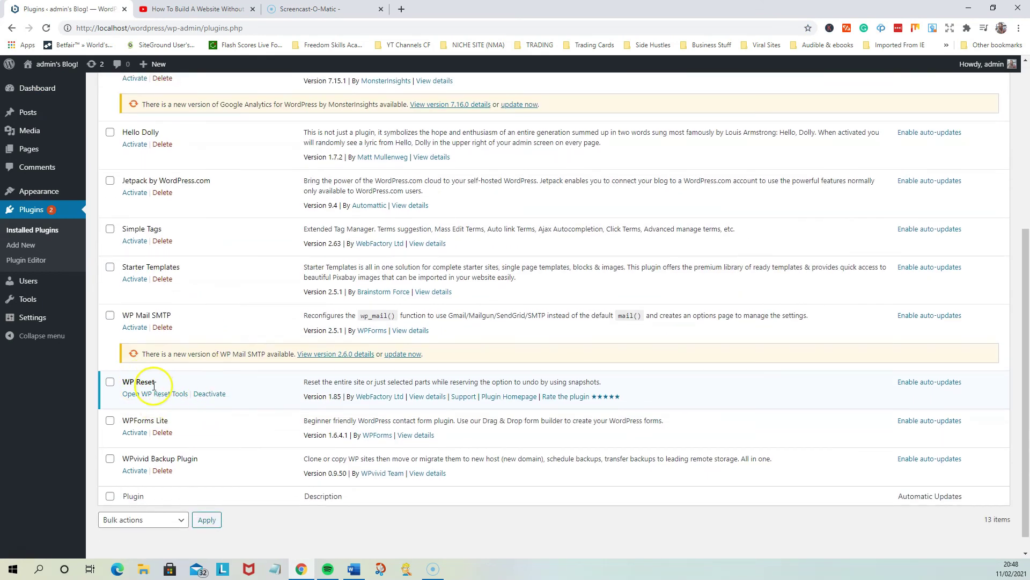